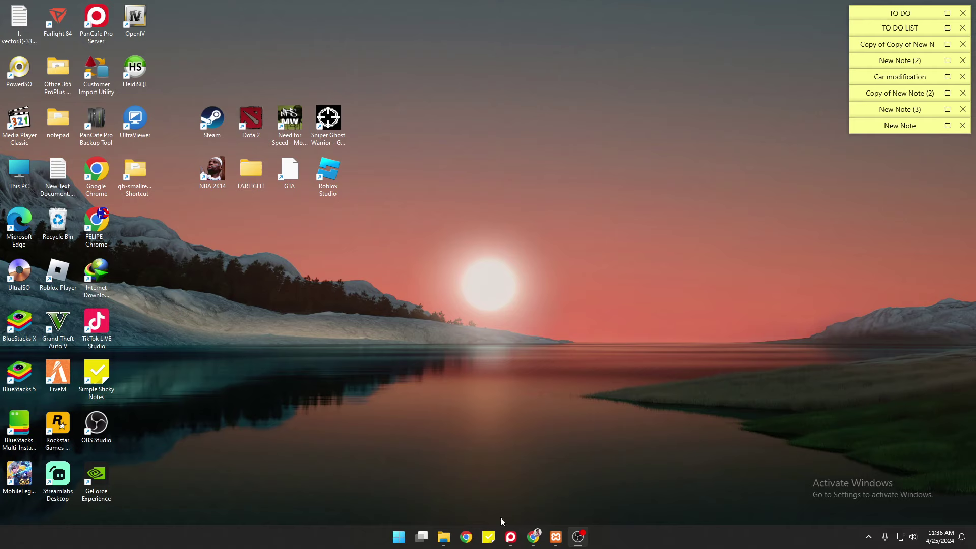
Step: Switch to the QBCore chat design repository on GitHub in Chrome, maximize the window and download the repository as a ZIP
{"action": "mouse_move", "coordinate": [543, 539]}
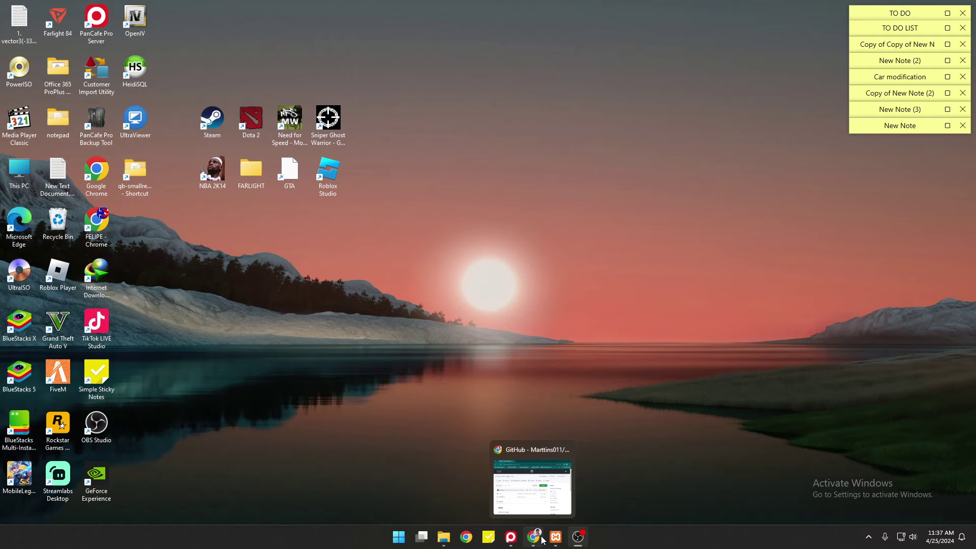
{"action": "left_click", "coordinate": [540, 540]}
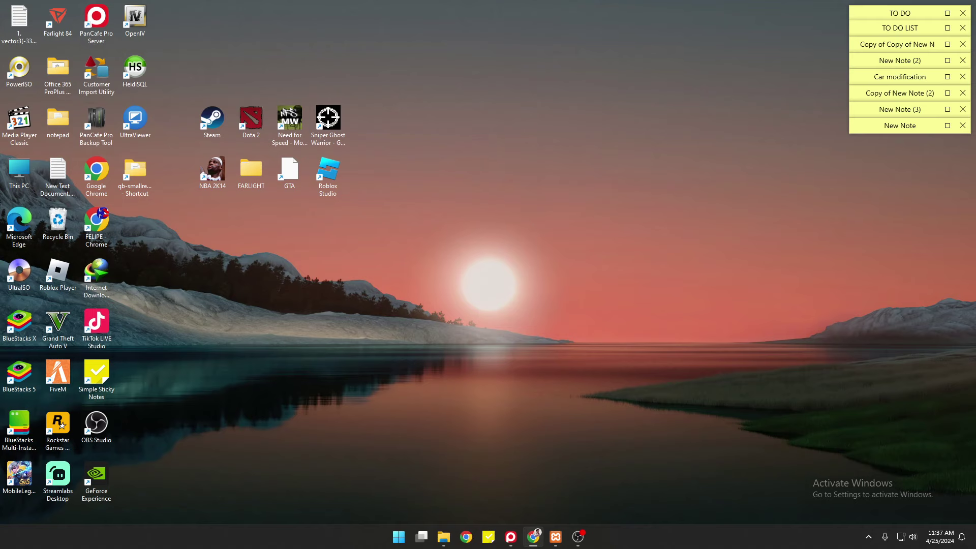
{"action": "left_click_drag", "start_coordinate": [537, 20], "coordinate": [534, 98]}
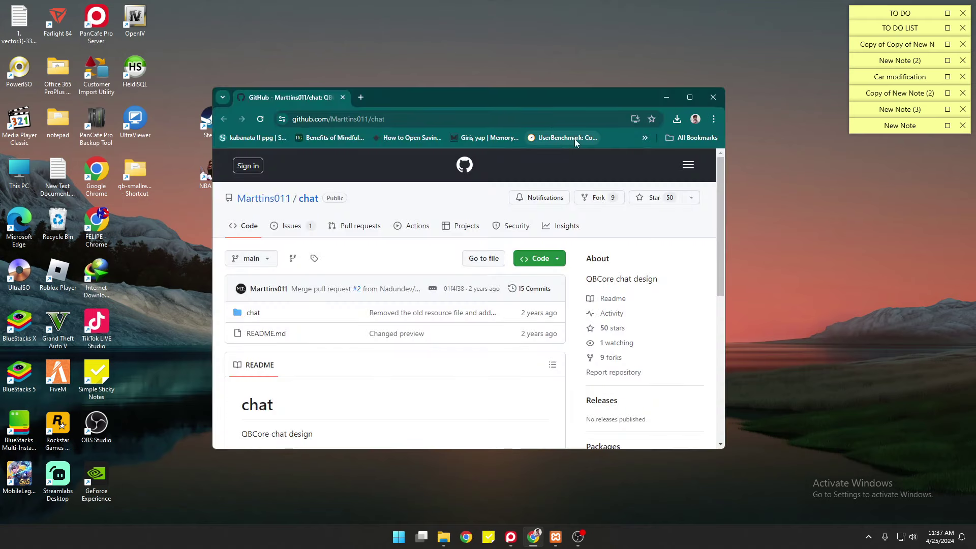
{"action": "double_click", "coordinate": [538, 97]}
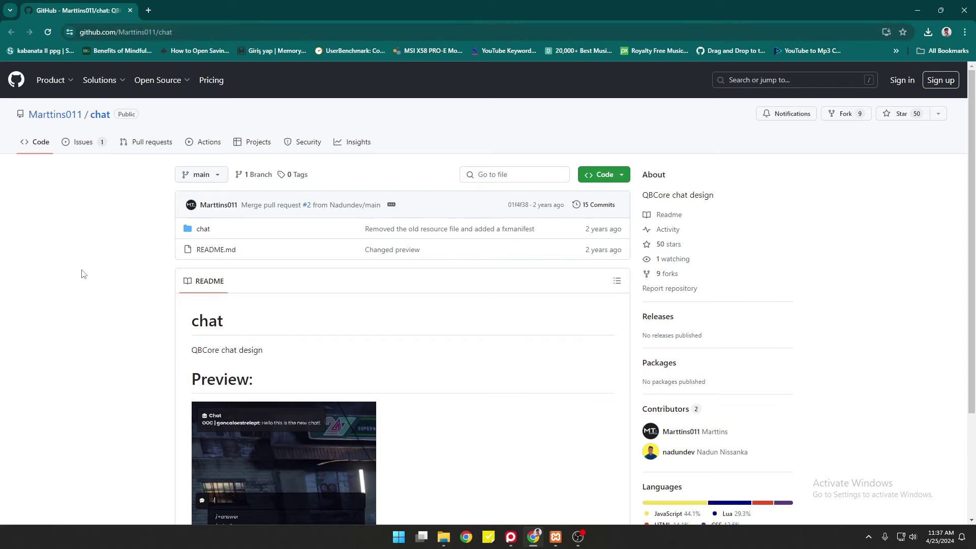
{"action": "scroll", "coordinate": [72, 319], "scroll_direction": "down", "scroll_amount": 3}
{"action": "scroll", "coordinate": [67, 325], "scroll_direction": "up", "scroll_amount": 3}
{"action": "left_click", "coordinate": [601, 182]}
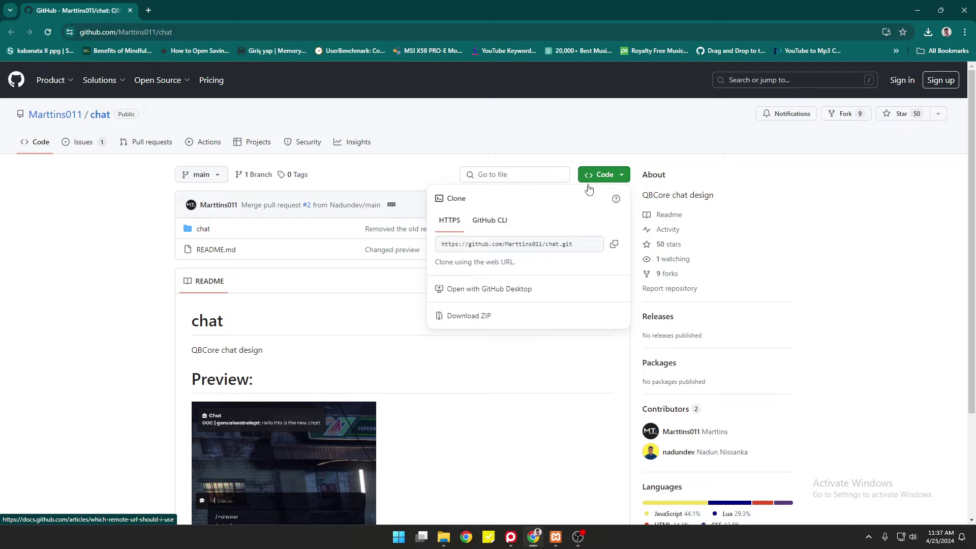
{"action": "left_click", "coordinate": [458, 318]}
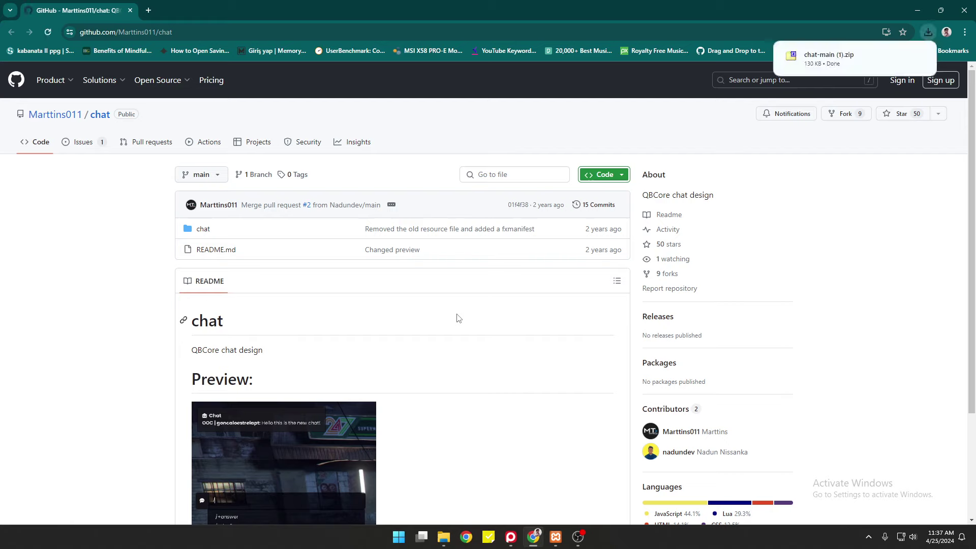
Step: Show the downloaded chat-main (1).zip in the Downloads folder and place the other File Explorer window beside it, with the browser minimized
{"action": "left_click", "coordinate": [900, 57]}
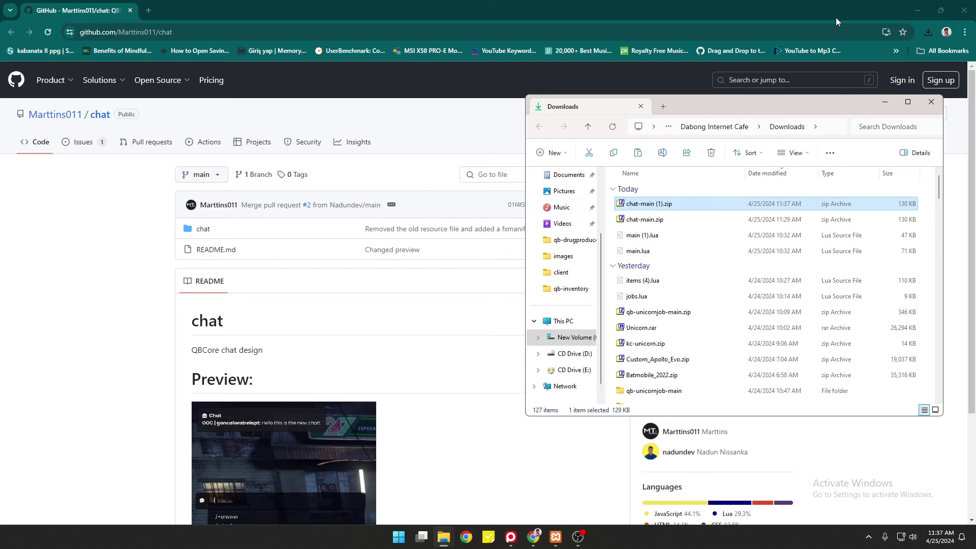
{"action": "left_click", "coordinate": [917, 10]}
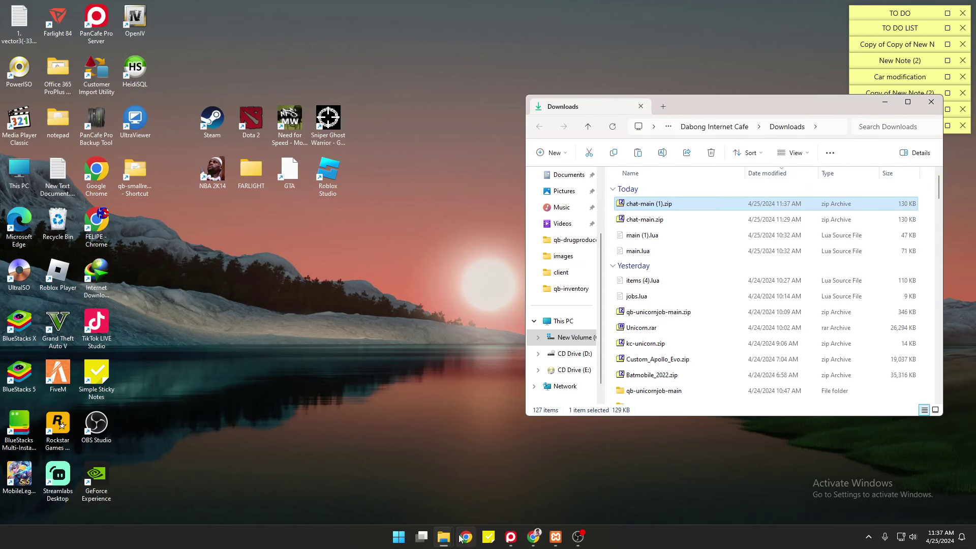
{"action": "mouse_move", "coordinate": [443, 537]}
{"action": "left_click", "coordinate": [405, 507]}
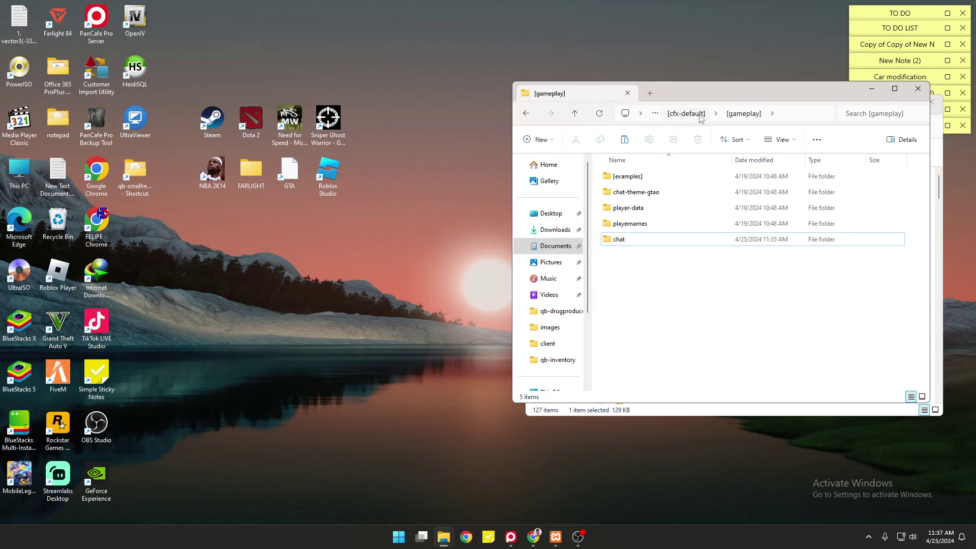
{"action": "left_click_drag", "start_coordinate": [715, 93], "coordinate": [344, 106]}
Step: Open the server's [gameplay] folder under Documents\server\SERVER\resources\[cfx-default], keeping its window beside the Downloads window
{"action": "left_click", "coordinate": [175, 261]}
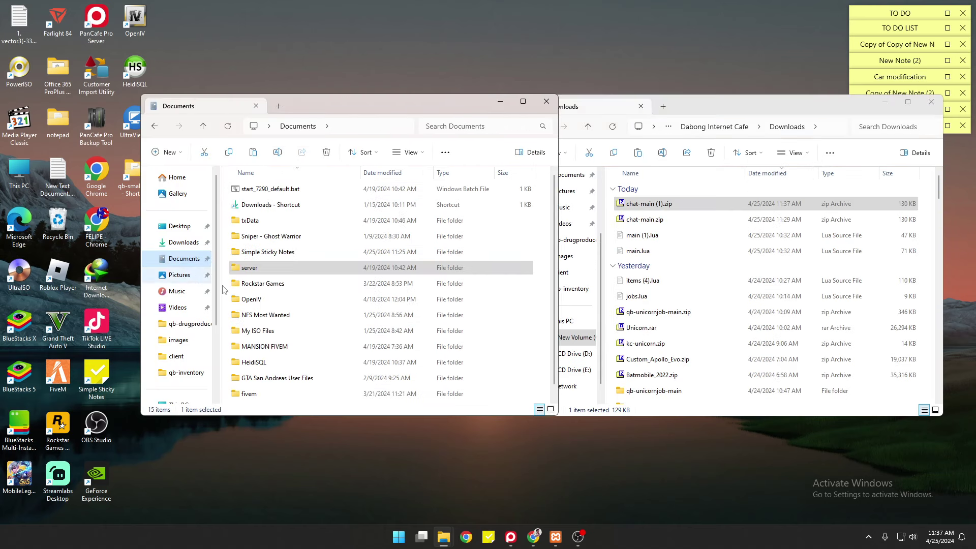
{"action": "left_click", "coordinate": [251, 267]}
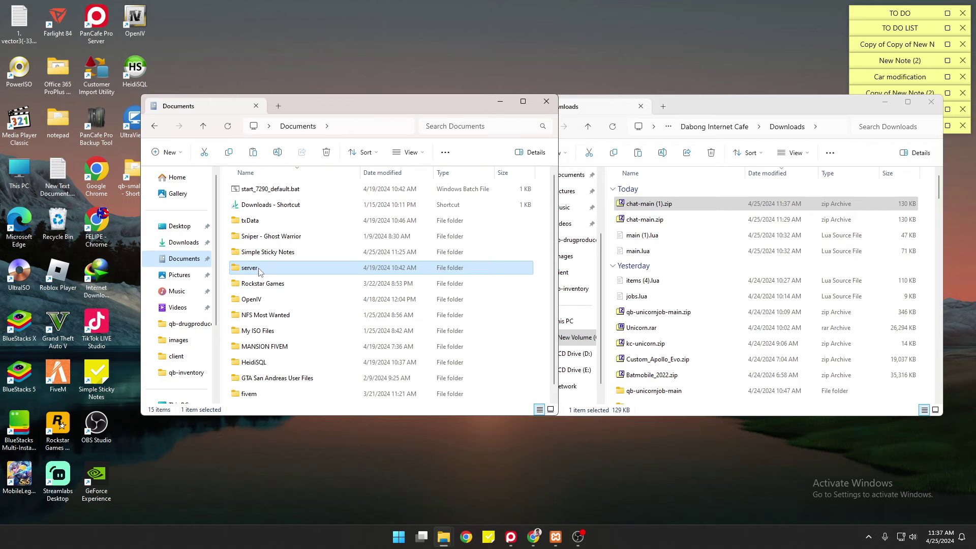
{"action": "double_click", "coordinate": [257, 271]}
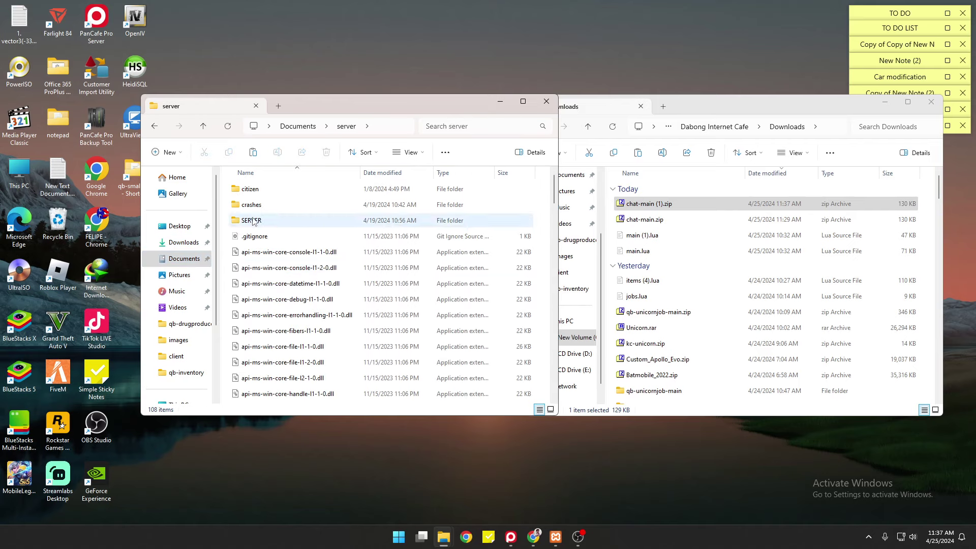
{"action": "double_click", "coordinate": [253, 220]}
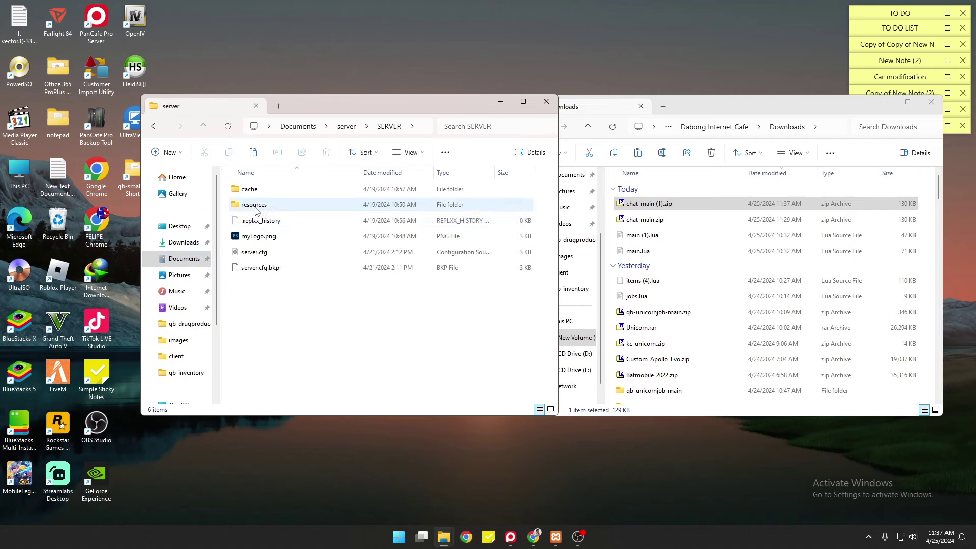
{"action": "double_click", "coordinate": [256, 206]}
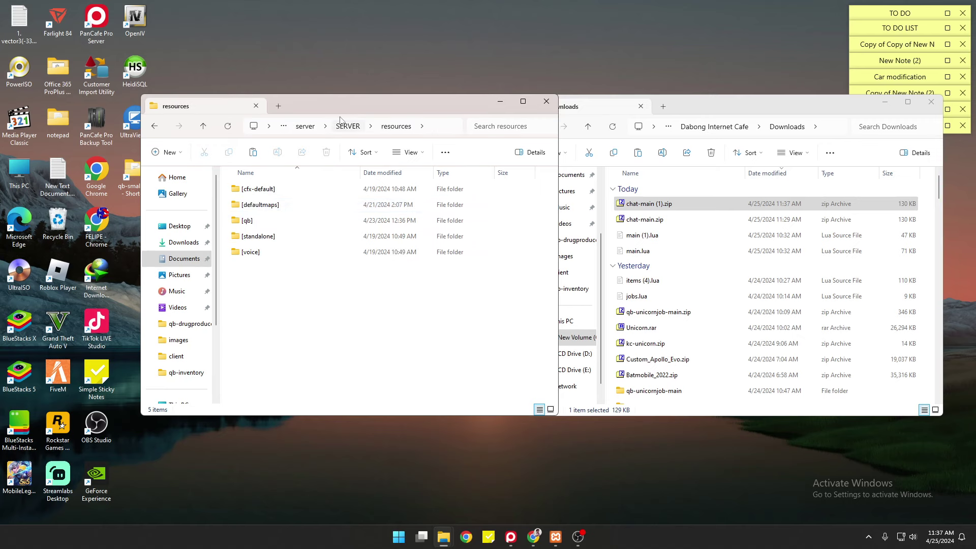
{"action": "left_click_drag", "start_coordinate": [342, 107], "coordinate": [306, 107]}
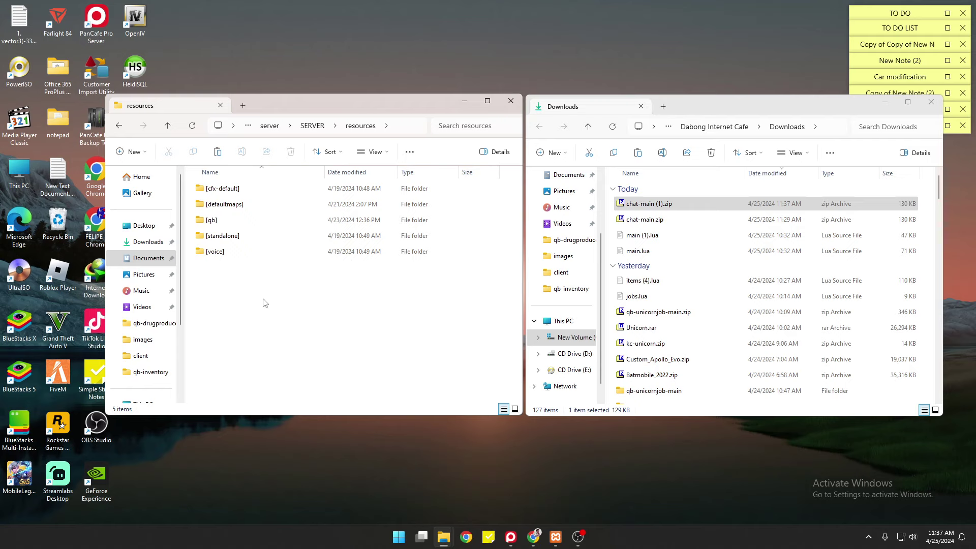
{"action": "left_click", "coordinate": [234, 194]}
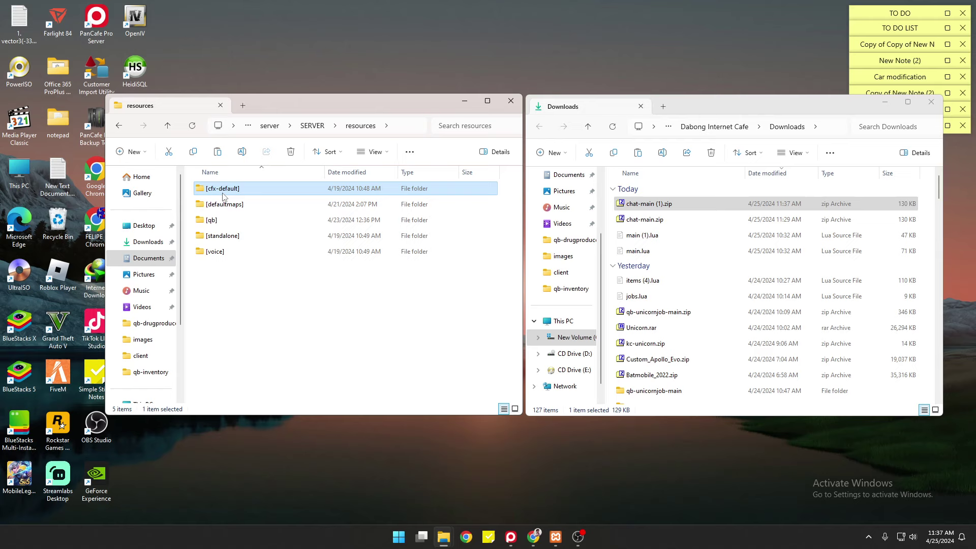
{"action": "double_click", "coordinate": [264, 193]}
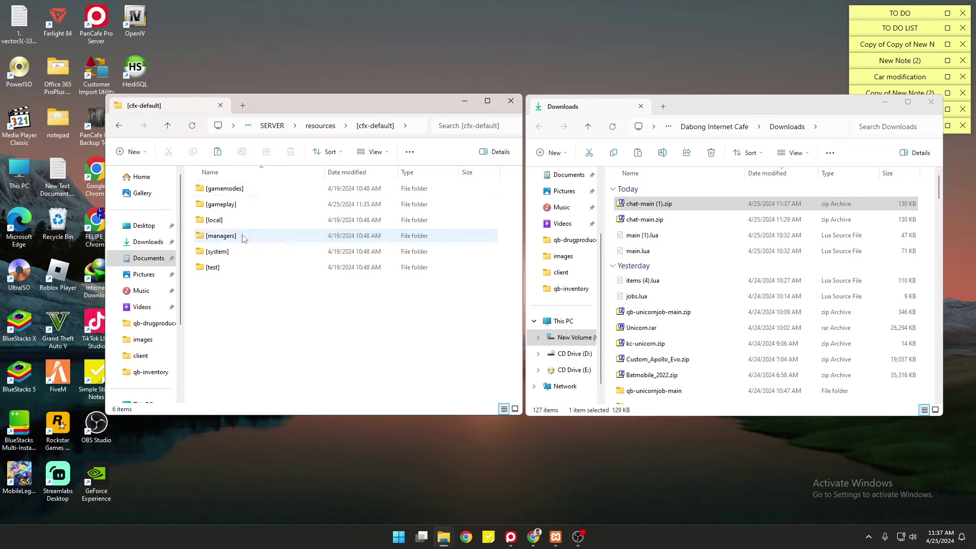
{"action": "double_click", "coordinate": [223, 204]}
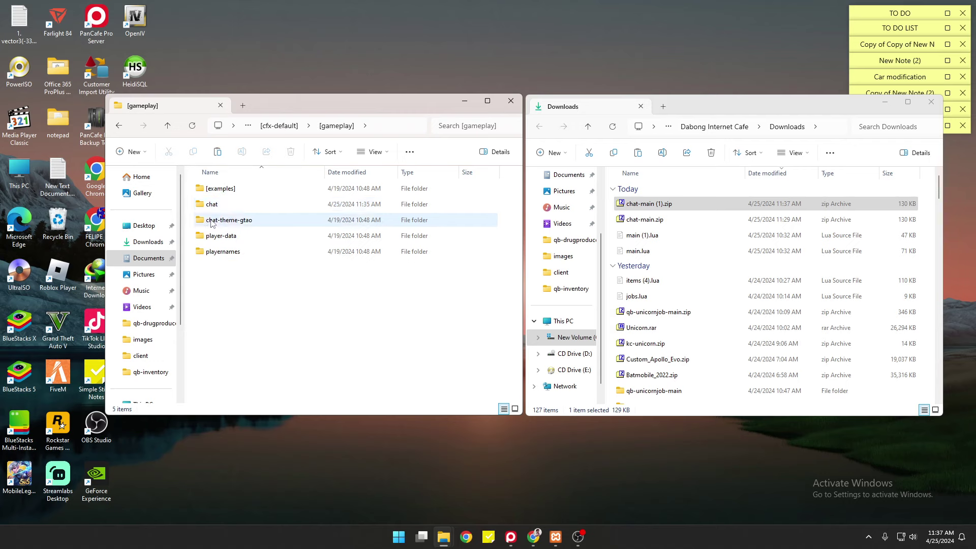
Step: Permanently delete the existing chat folder from the [gameplay] folder
{"action": "left_click", "coordinate": [219, 208]}
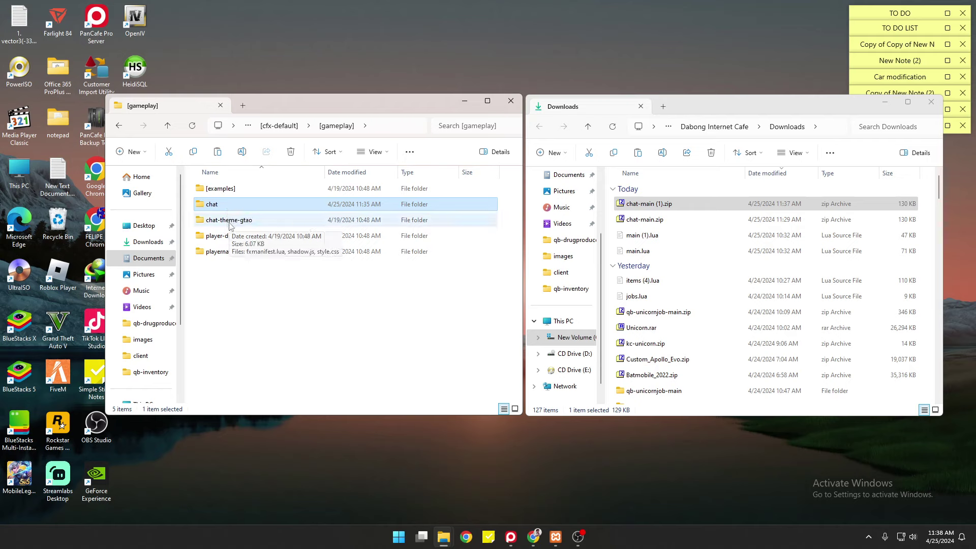
{"action": "left_click", "coordinate": [230, 222]}
{"action": "left_click", "coordinate": [230, 209]}
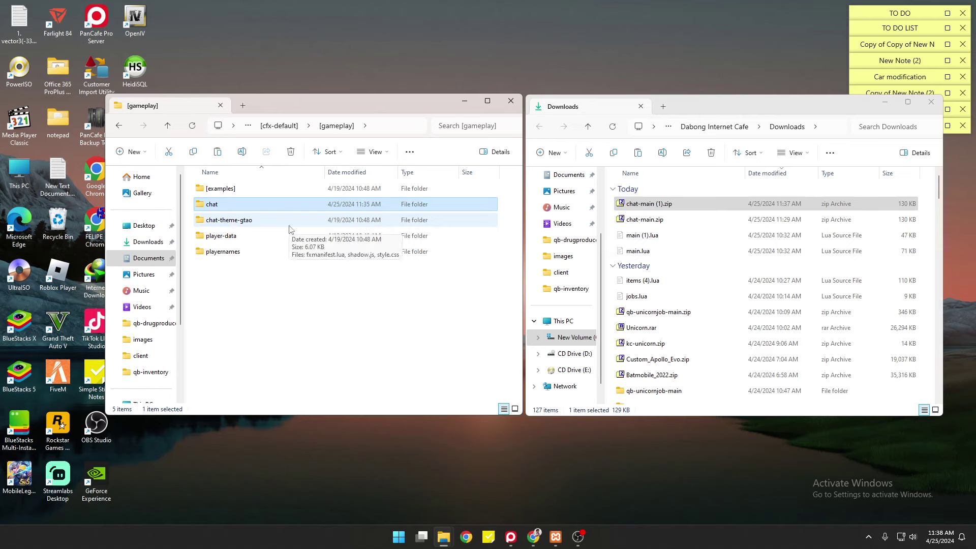
{"action": "key", "text": "shift+Delete"}
{"action": "key", "text": "Return"}
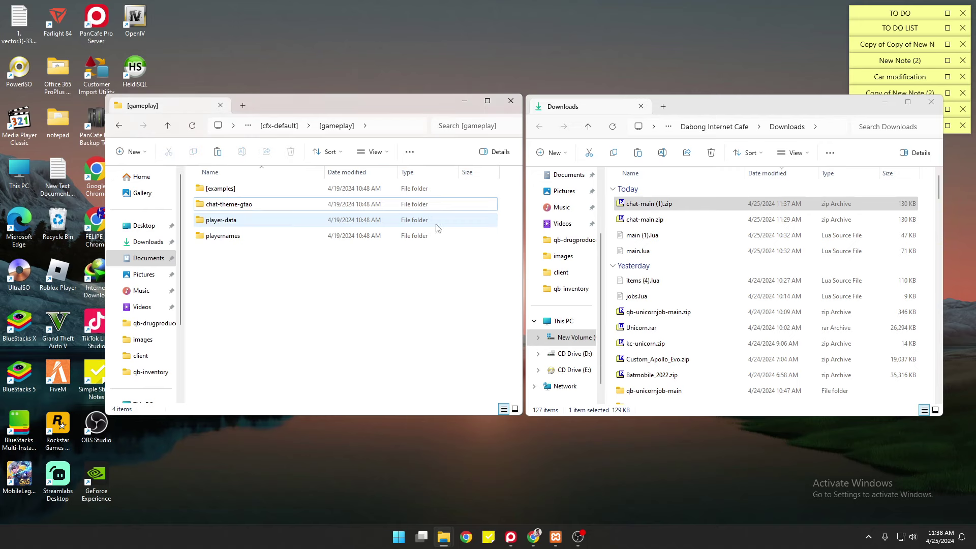
{"action": "double_click", "coordinate": [649, 204]}
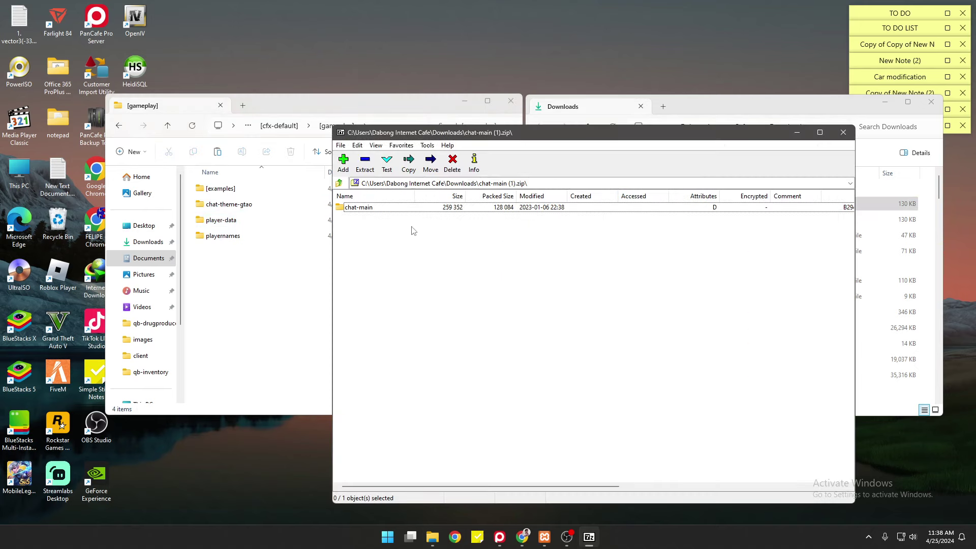
{"action": "left_click", "coordinate": [851, 133]}
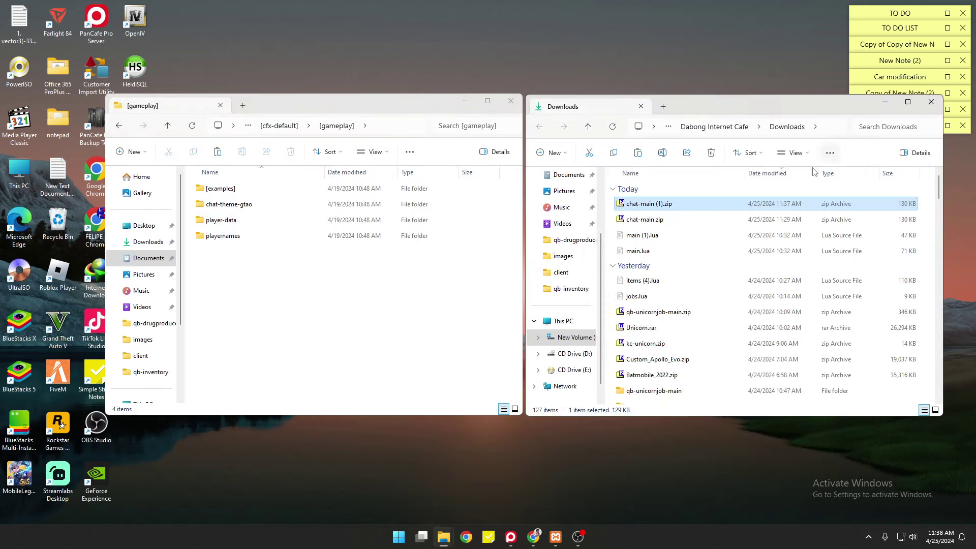
{"action": "left_click", "coordinate": [642, 217]}
{"action": "left_click", "coordinate": [533, 536]}
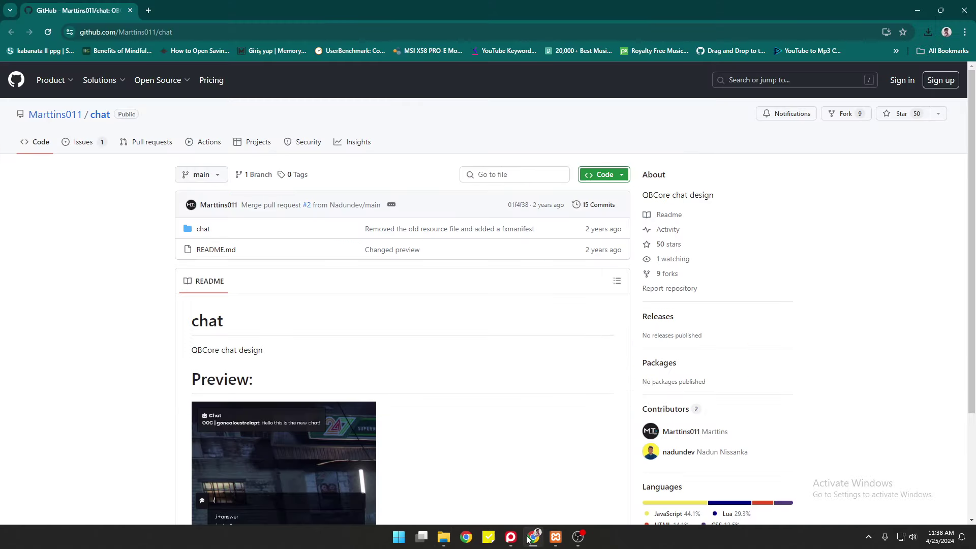
{"action": "mouse_move", "coordinate": [66, 123]}
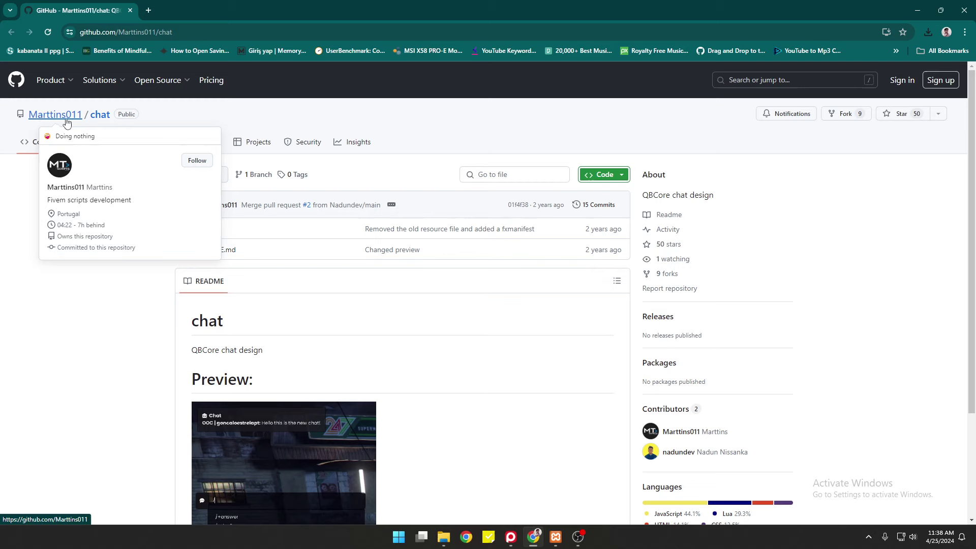
{"action": "left_click", "coordinate": [917, 10]}
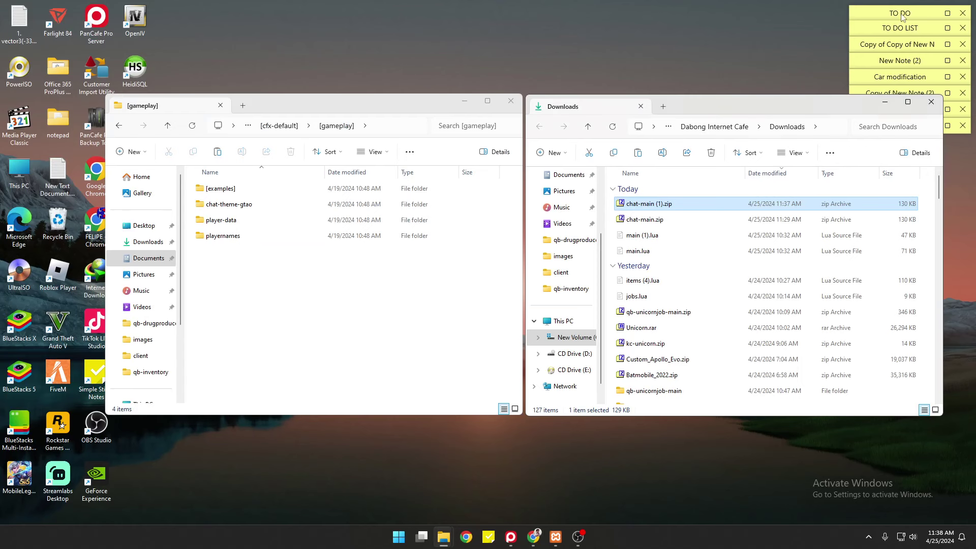
Step: Open the chat-main (1).zip archive from Downloads, then narrow and move its window so the [gameplay] folder stays uncovered
{"action": "double_click", "coordinate": [648, 205]}
{"action": "left_click_drag", "start_coordinate": [655, 133], "coordinate": [648, 102]}
{"action": "left_click_drag", "start_coordinate": [327, 94], "coordinate": [542, 62]}
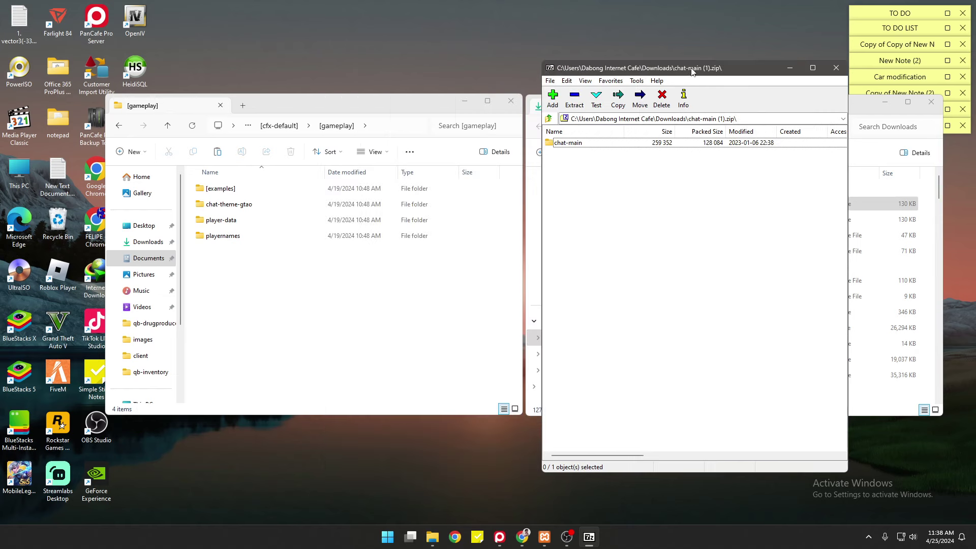
{"action": "left_click_drag", "start_coordinate": [691, 71], "coordinate": [725, 77]}
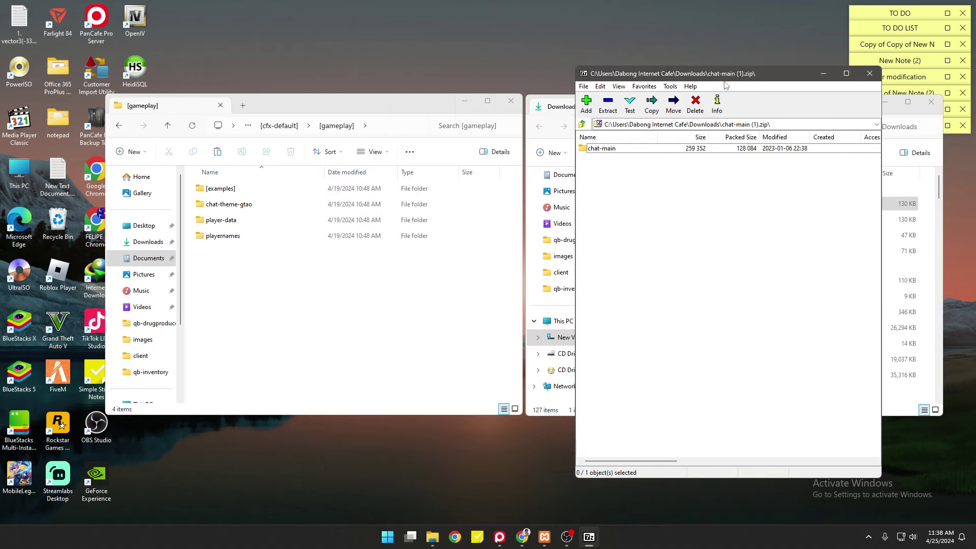
Step: Extract the chat folder from chat-main in the archive into the [gameplay] folder and close the archive
{"action": "double_click", "coordinate": [597, 148]}
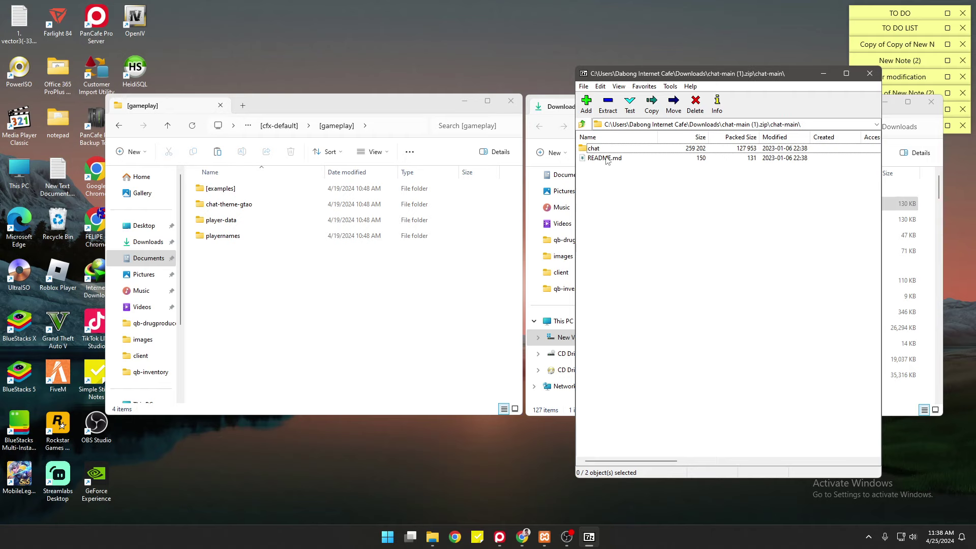
{"action": "left_click", "coordinate": [602, 151]}
{"action": "left_click_drag", "start_coordinate": [596, 149], "coordinate": [293, 303]}
{"action": "left_click", "coordinate": [252, 304]}
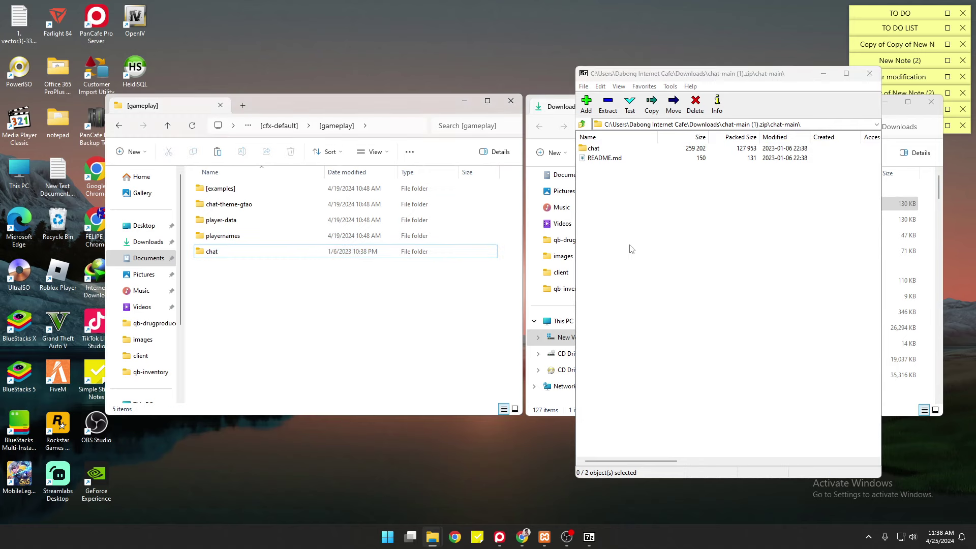
{"action": "left_click", "coordinate": [869, 73]}
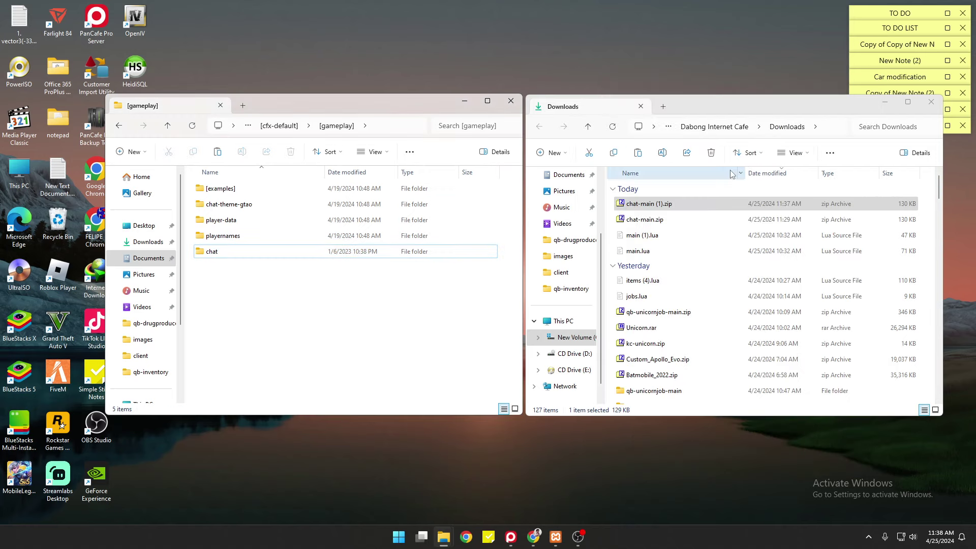
Step: Select the new chat folder in [gameplay] and minimize both File Explorer windows
{"action": "left_click", "coordinate": [230, 237]}
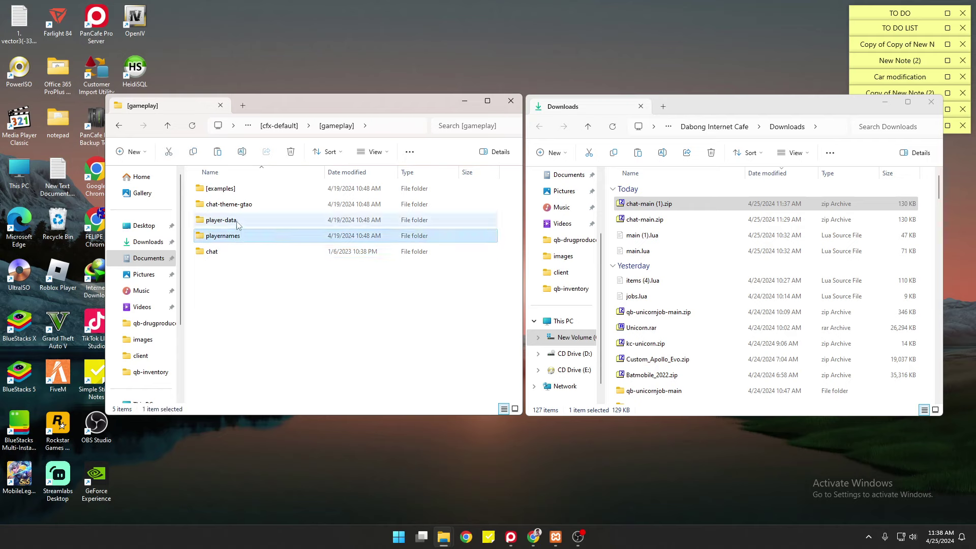
{"action": "left_click", "coordinate": [214, 251]}
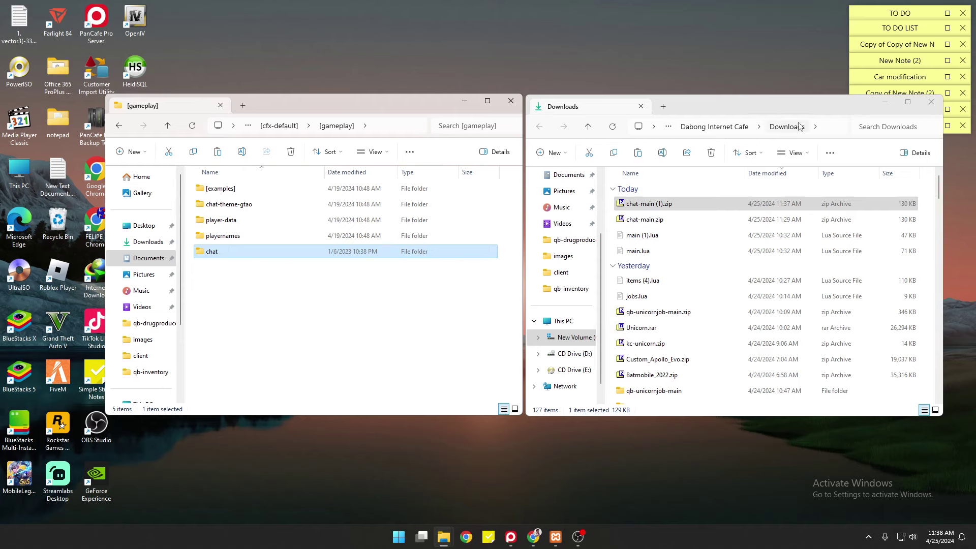
{"action": "left_click", "coordinate": [879, 104]}
{"action": "left_click", "coordinate": [880, 104]}
{"action": "left_click", "coordinate": [463, 104]}
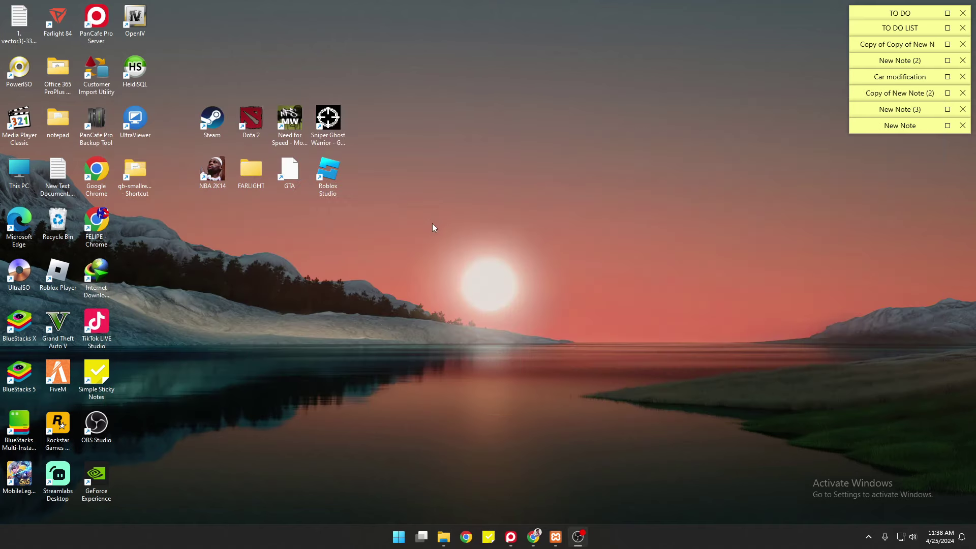
{"action": "mouse_move", "coordinate": [443, 536]}
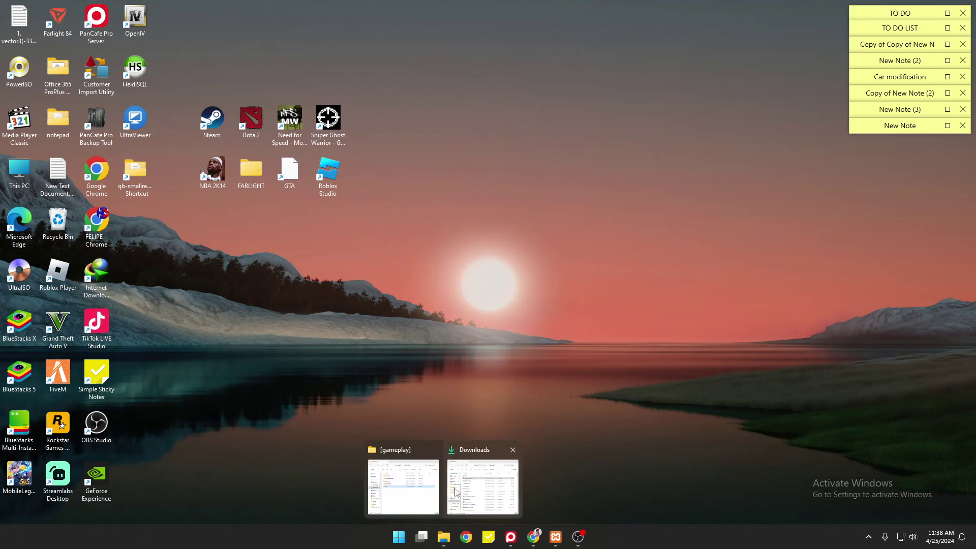
Step: Go back from the [gameplay] folder to the main server folder and launch FXServer.exe
{"action": "left_click", "coordinate": [403, 485]}
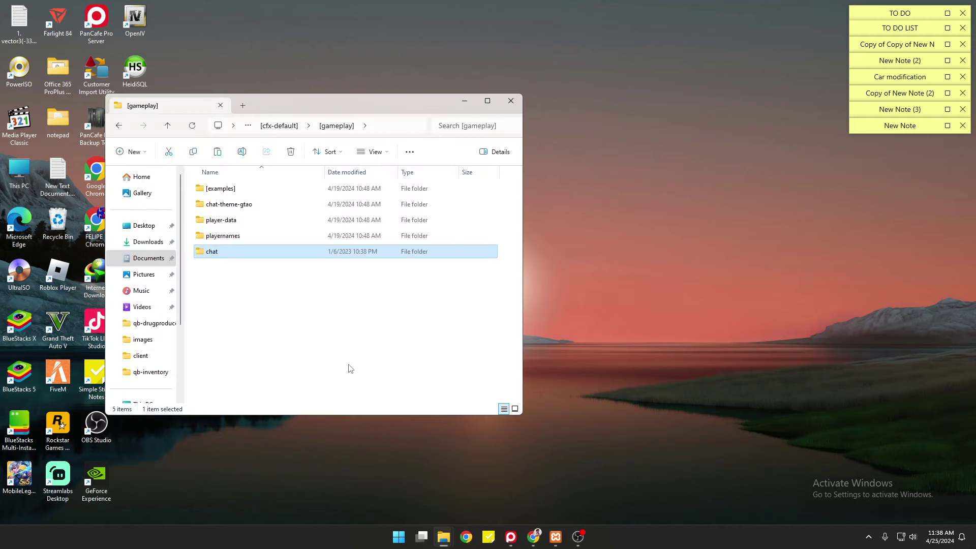
{"action": "left_click", "coordinate": [122, 127]}
{"action": "left_click", "coordinate": [122, 127]}
{"action": "left_click", "coordinate": [122, 127]}
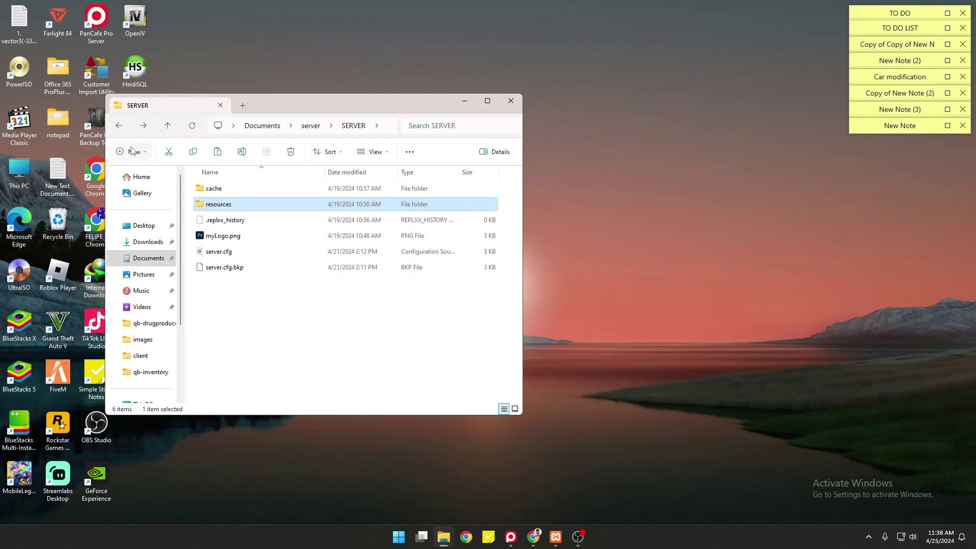
{"action": "left_click", "coordinate": [119, 125]}
{"action": "scroll", "coordinate": [293, 335], "scroll_direction": "down", "scroll_amount": 6}
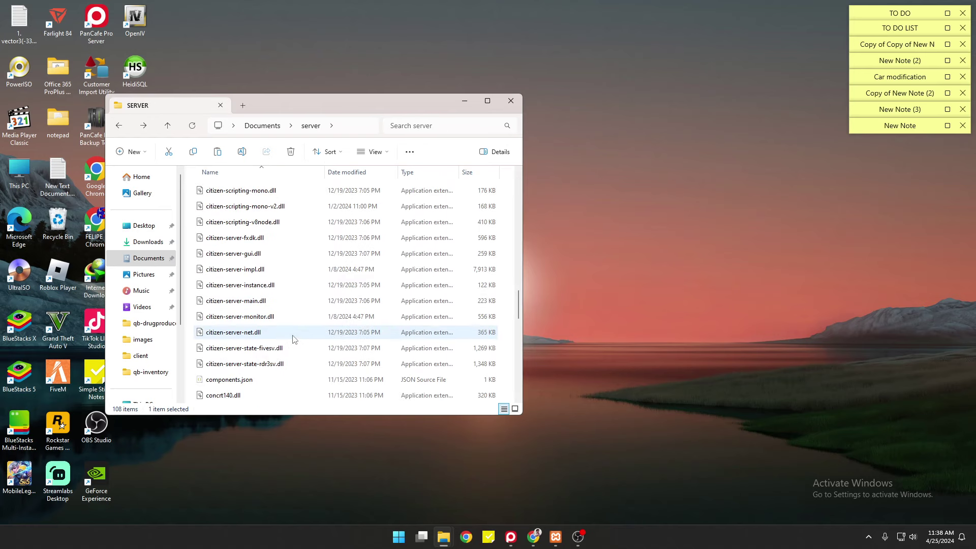
{"action": "scroll", "coordinate": [293, 336], "scroll_direction": "down", "scroll_amount": 4}
{"action": "left_click", "coordinate": [219, 302]}
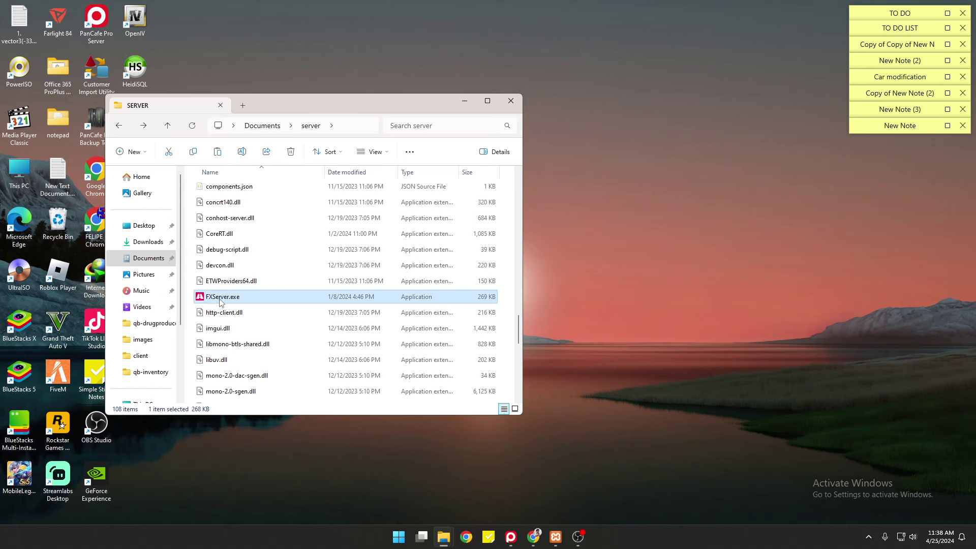
{"action": "double_click", "coordinate": [220, 302]}
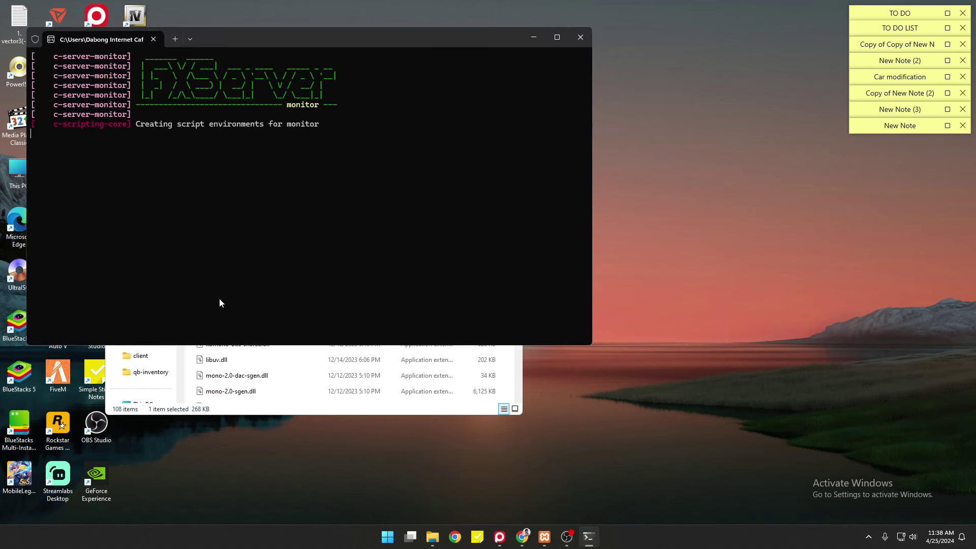
Step: Start the MySQL module in the XAMPP Control Panel, move its window aside and return to the server folder
{"action": "left_click", "coordinate": [544, 536]}
{"action": "left_click", "coordinate": [325, 169]}
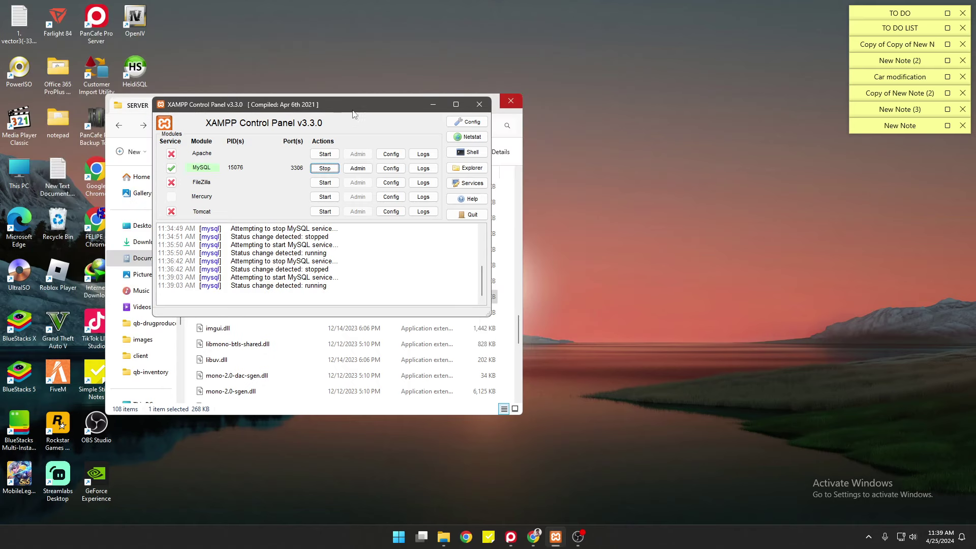
{"action": "left_click_drag", "start_coordinate": [353, 112], "coordinate": [280, 115]}
{"action": "left_click", "coordinate": [441, 118]}
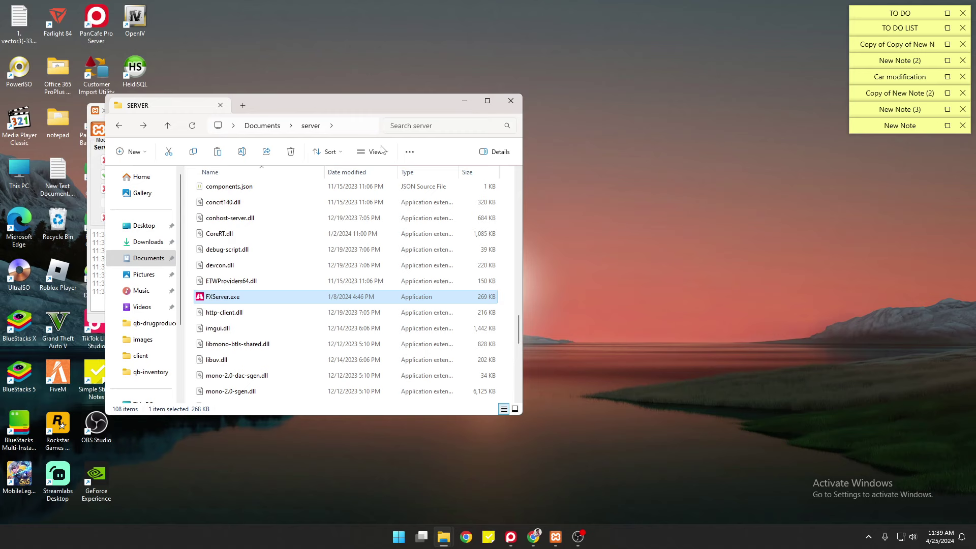
Step: Try launching FXServer.exe again, dismiss the error dialog and place the server folder window beside the XAMPP Control Panel
{"action": "double_click", "coordinate": [219, 297]}
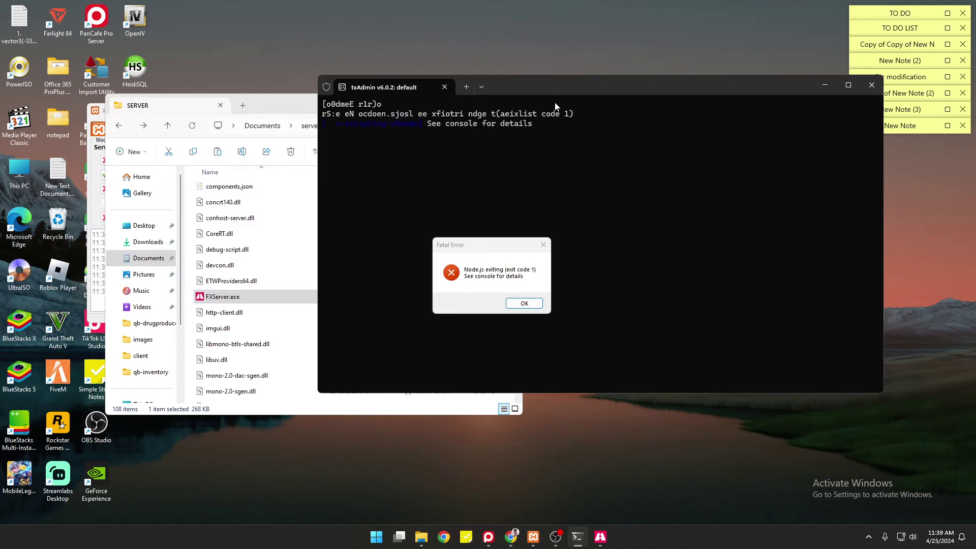
{"action": "left_click", "coordinate": [513, 303]}
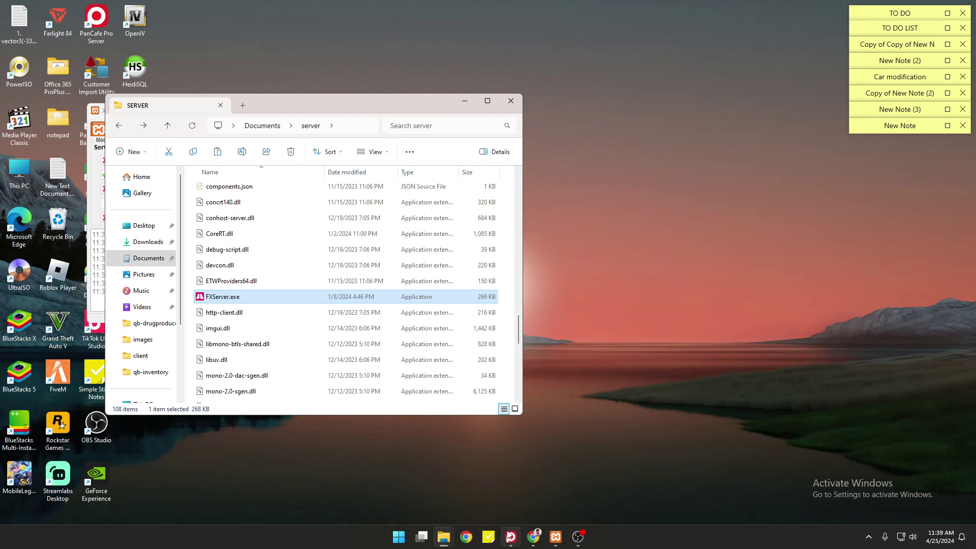
{"action": "left_click_drag", "start_coordinate": [377, 105], "coordinate": [725, 101]}
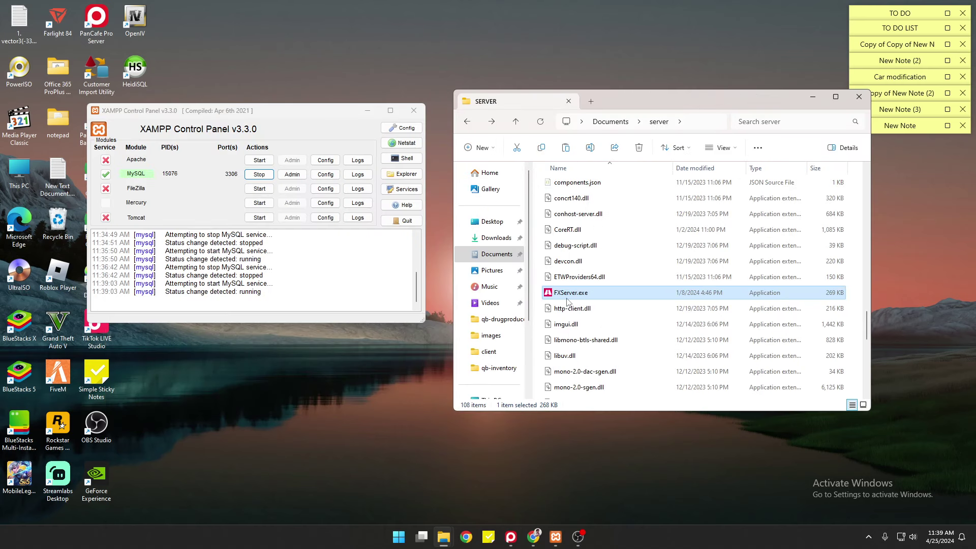
Step: Stop and restart the MySQL module in XAMPP, and launch FXServer.exe from the server folder
{"action": "left_click", "coordinate": [259, 174]}
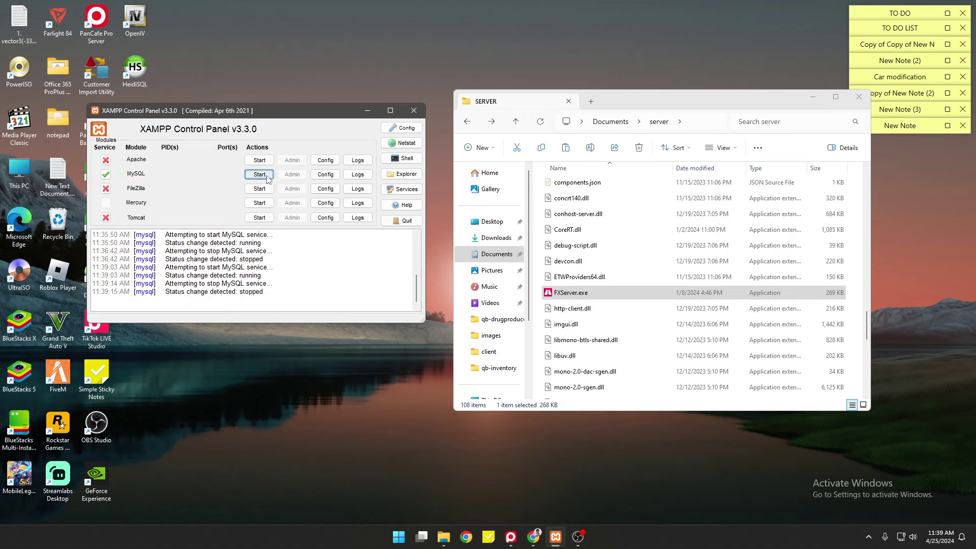
{"action": "left_click", "coordinate": [259, 174]}
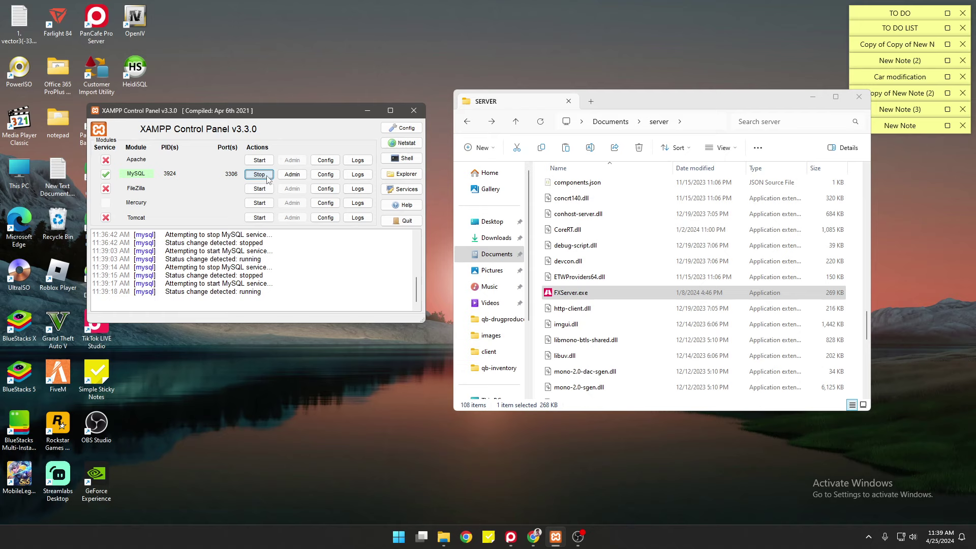
{"action": "left_click", "coordinate": [547, 294]}
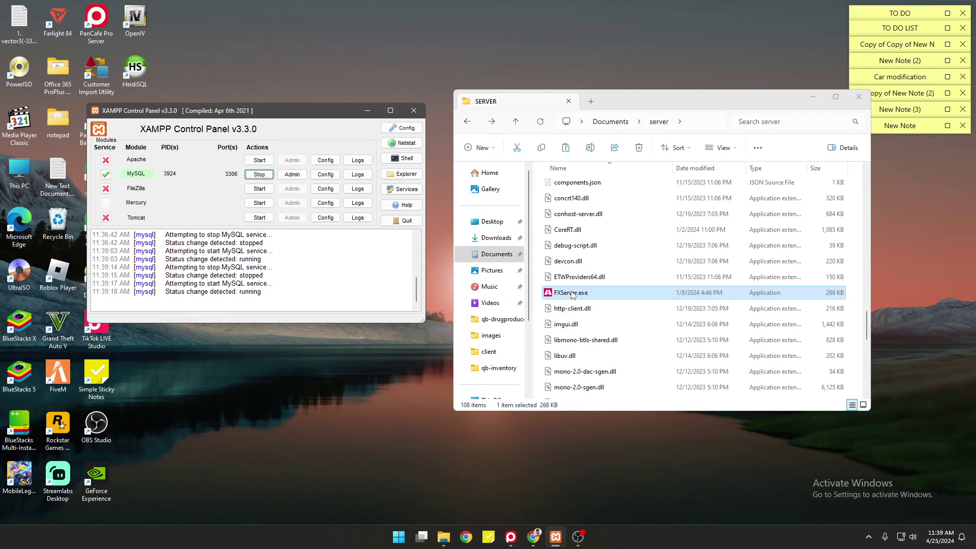
{"action": "double_click", "coordinate": [567, 293]}
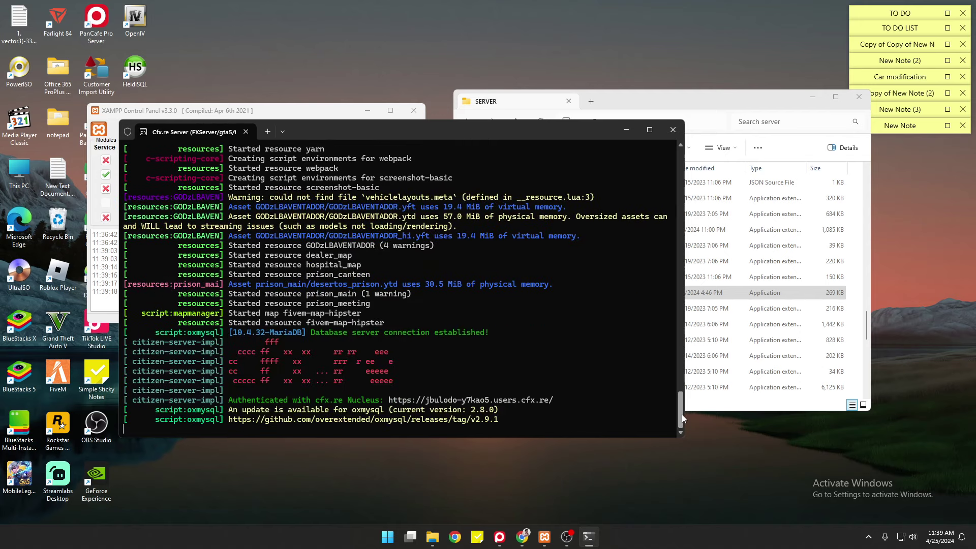
{"action": "left_click_drag", "start_coordinate": [681, 413], "coordinate": [579, 452]}
Step: Search Windows for fivem, launch the FiveM app and connect to the last connected server, Uni city
{"action": "left_click", "coordinate": [388, 537]}
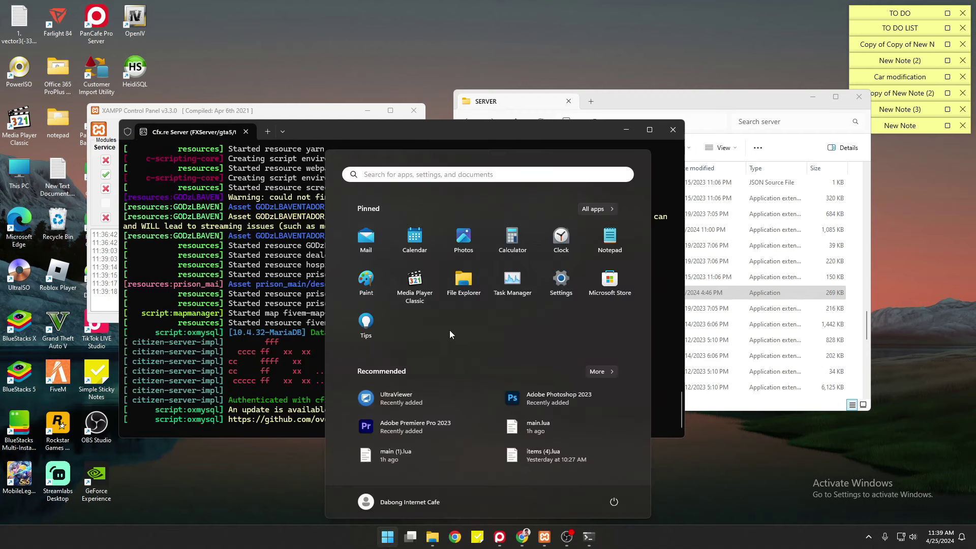
{"action": "left_click", "coordinate": [411, 175]}
{"action": "type", "text": "fivem"}
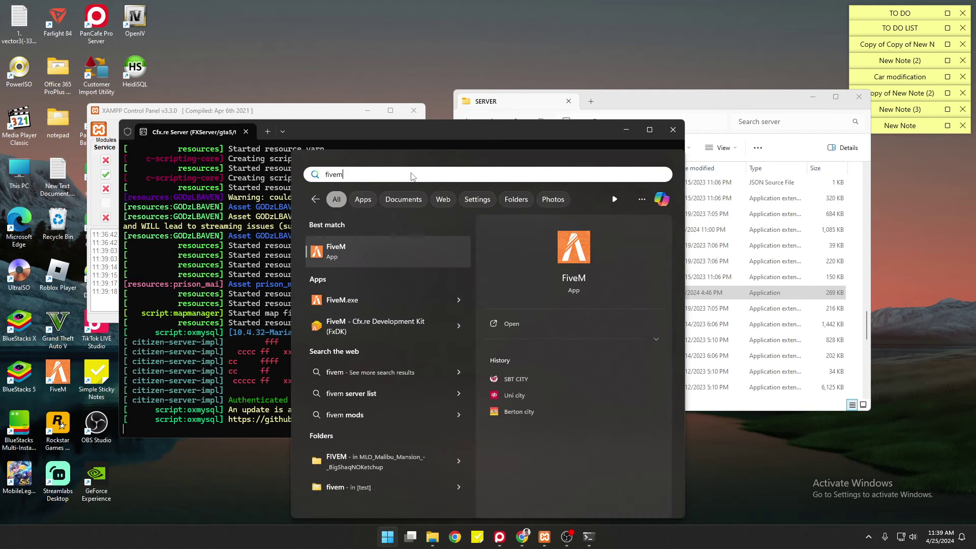
{"action": "key", "text": "Return"}
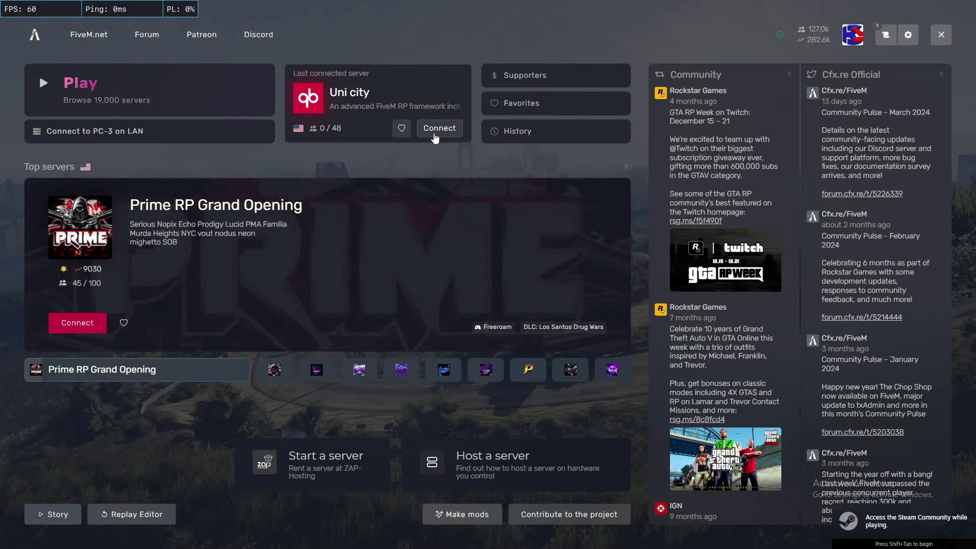
{"action": "left_click", "coordinate": [433, 135]}
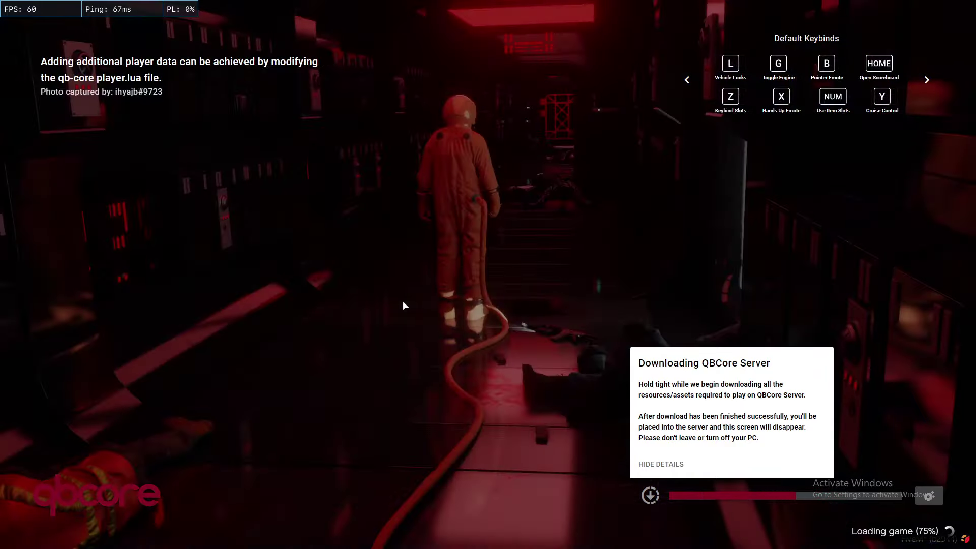
Step: Glance at the open windows while the server loads, return to FiveM and spawn the character at the Last Location
{"action": "key", "text": "alt+Tab"}
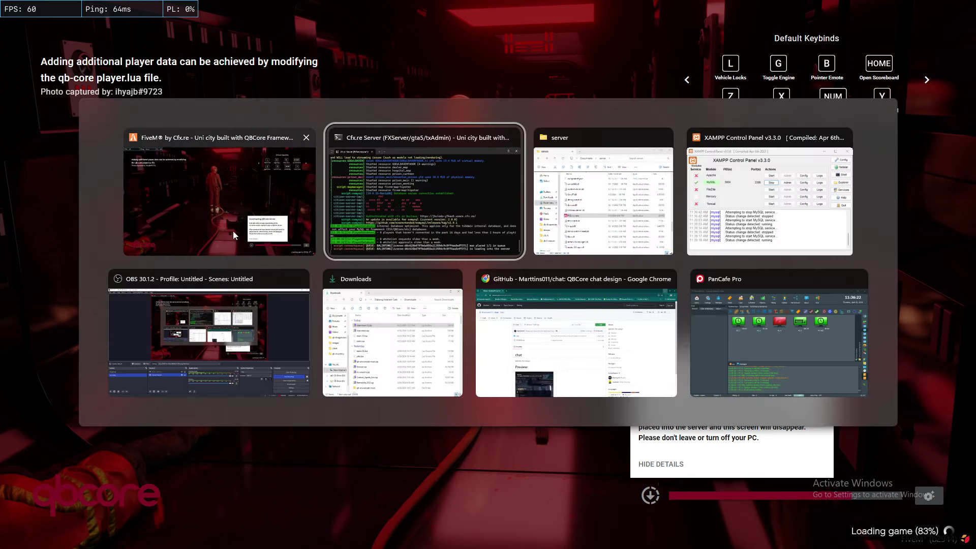
{"action": "left_click", "coordinate": [234, 231]}
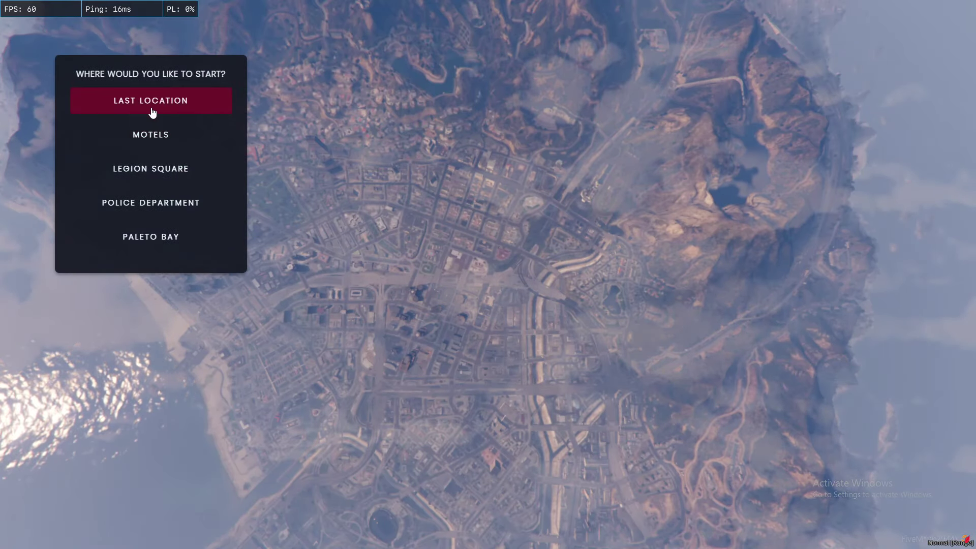
{"action": "left_click", "coordinate": [152, 112]}
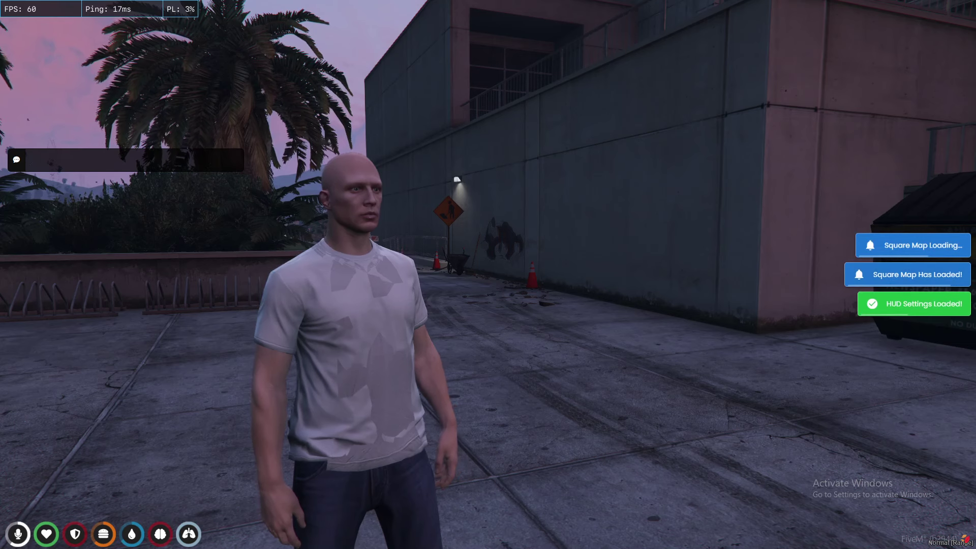
Step: Send the test message "/ooc 4" through the in-game chat
{"action": "type", "text": "/"}
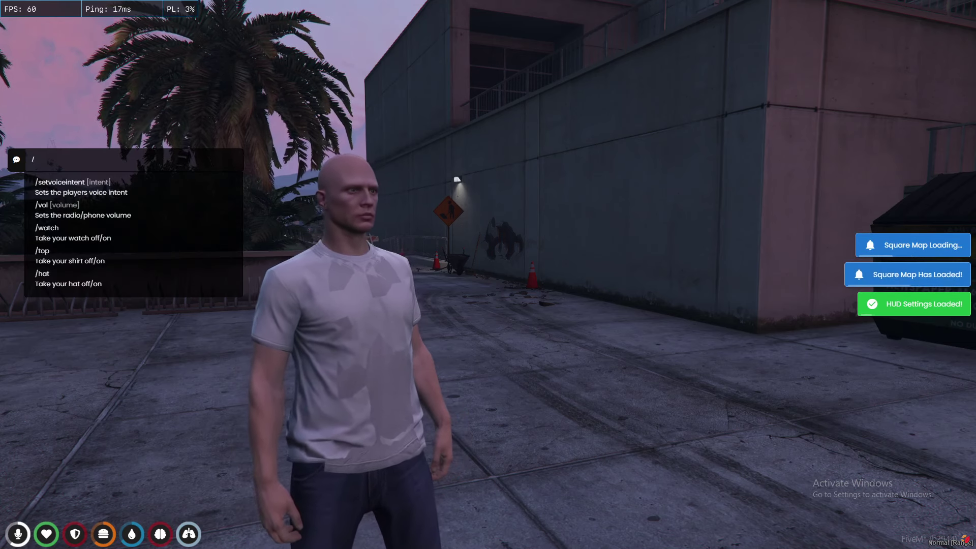
{"action": "type", "text": "ooc hi"}
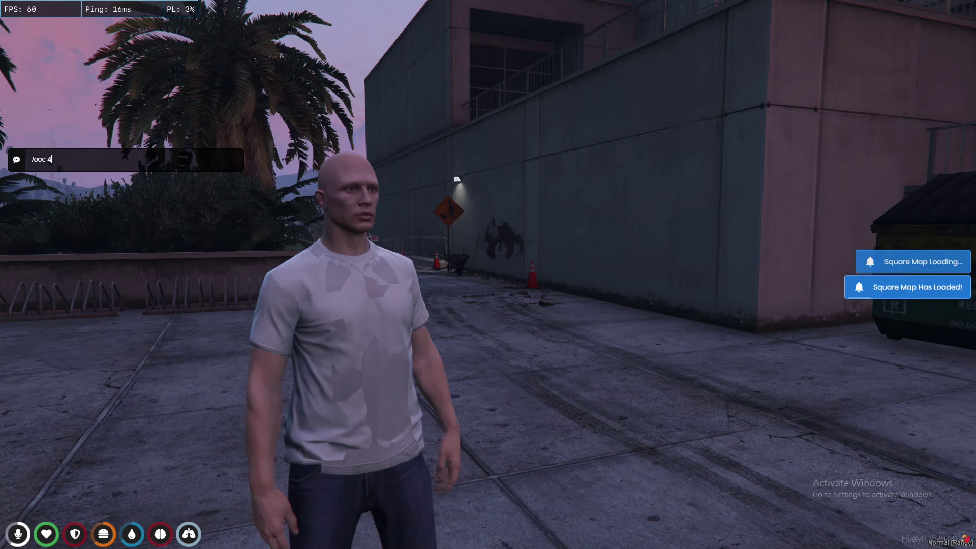
{"action": "key", "text": "Return"}
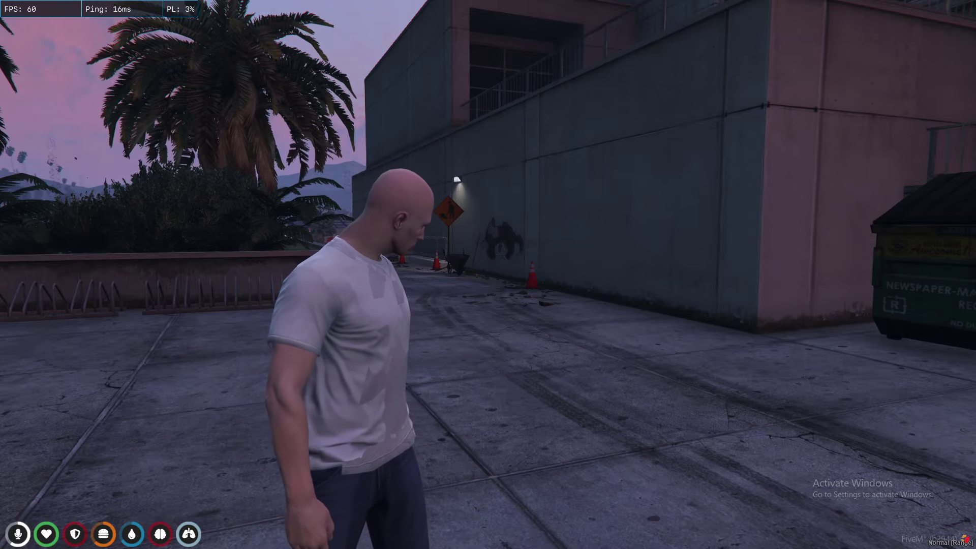
{"action": "key", "text": "w"}
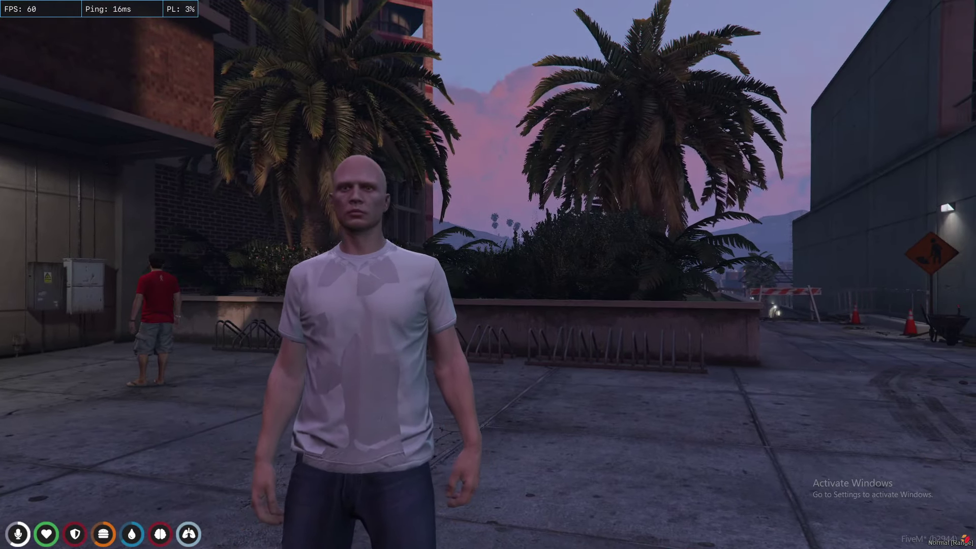
{"action": "key", "text": "v"}
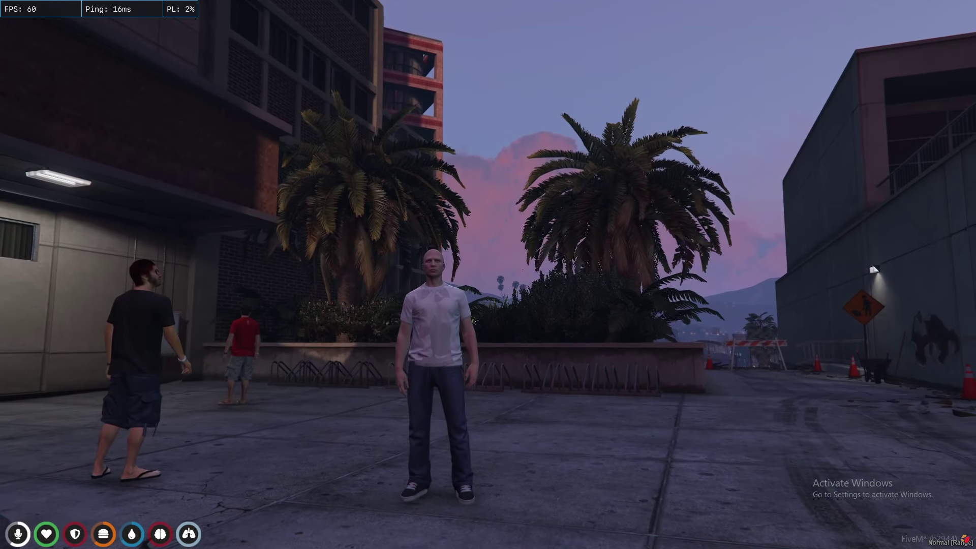